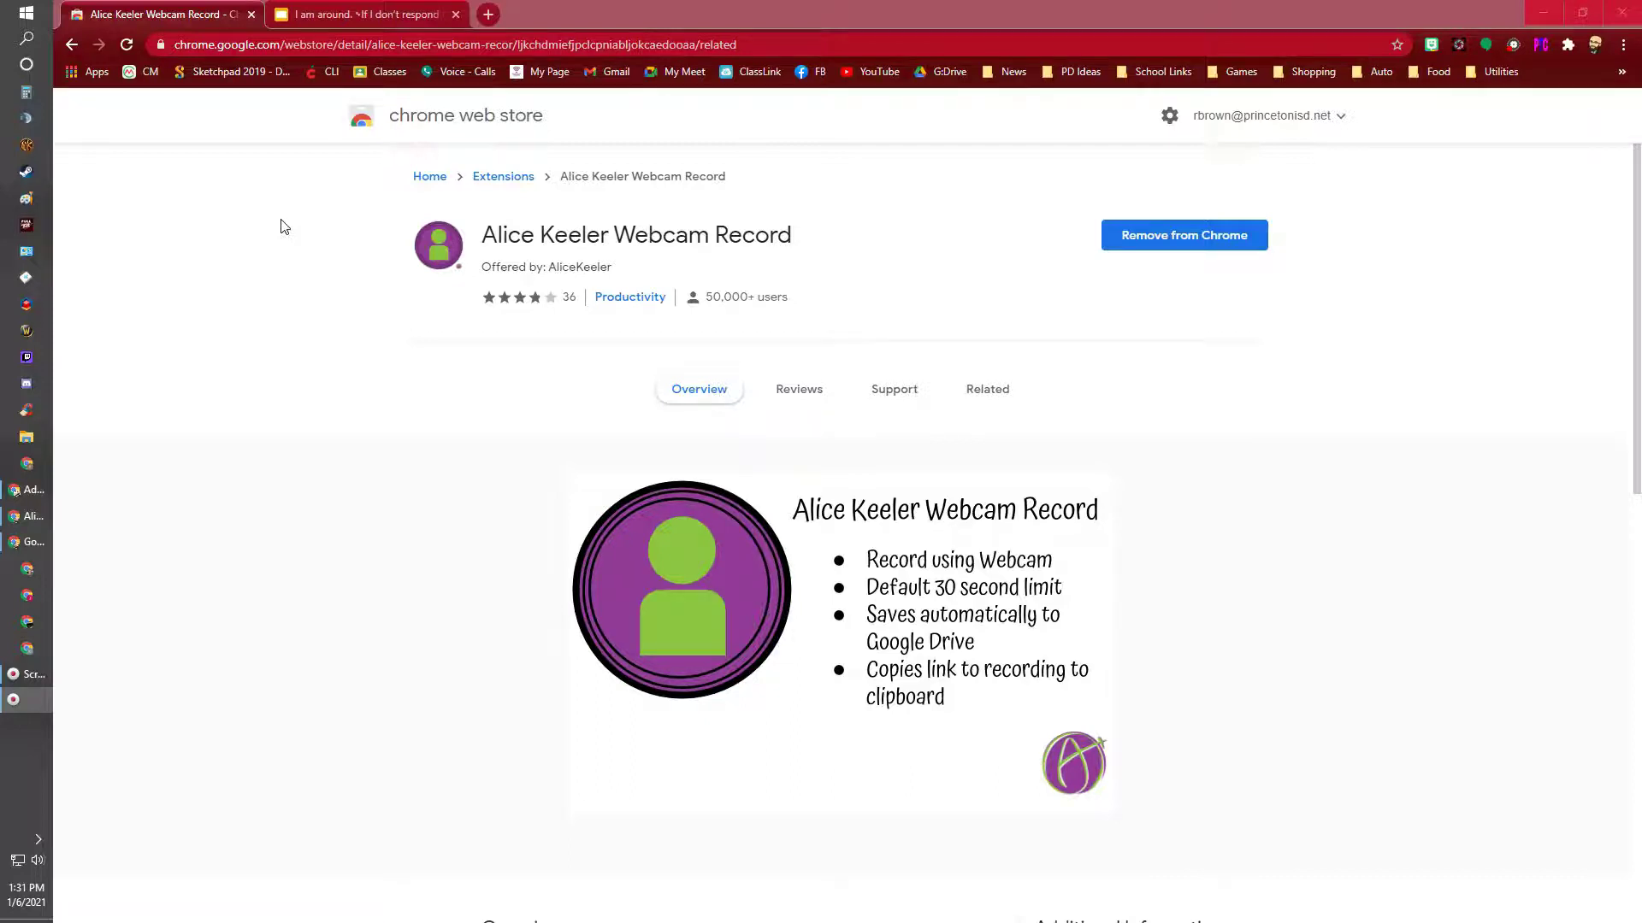
On the 'I am around' presentation, bring up the Alice Keeler Webcam Record Start/Finish options.
{"action": "left_click", "coordinate": [337, 18]}
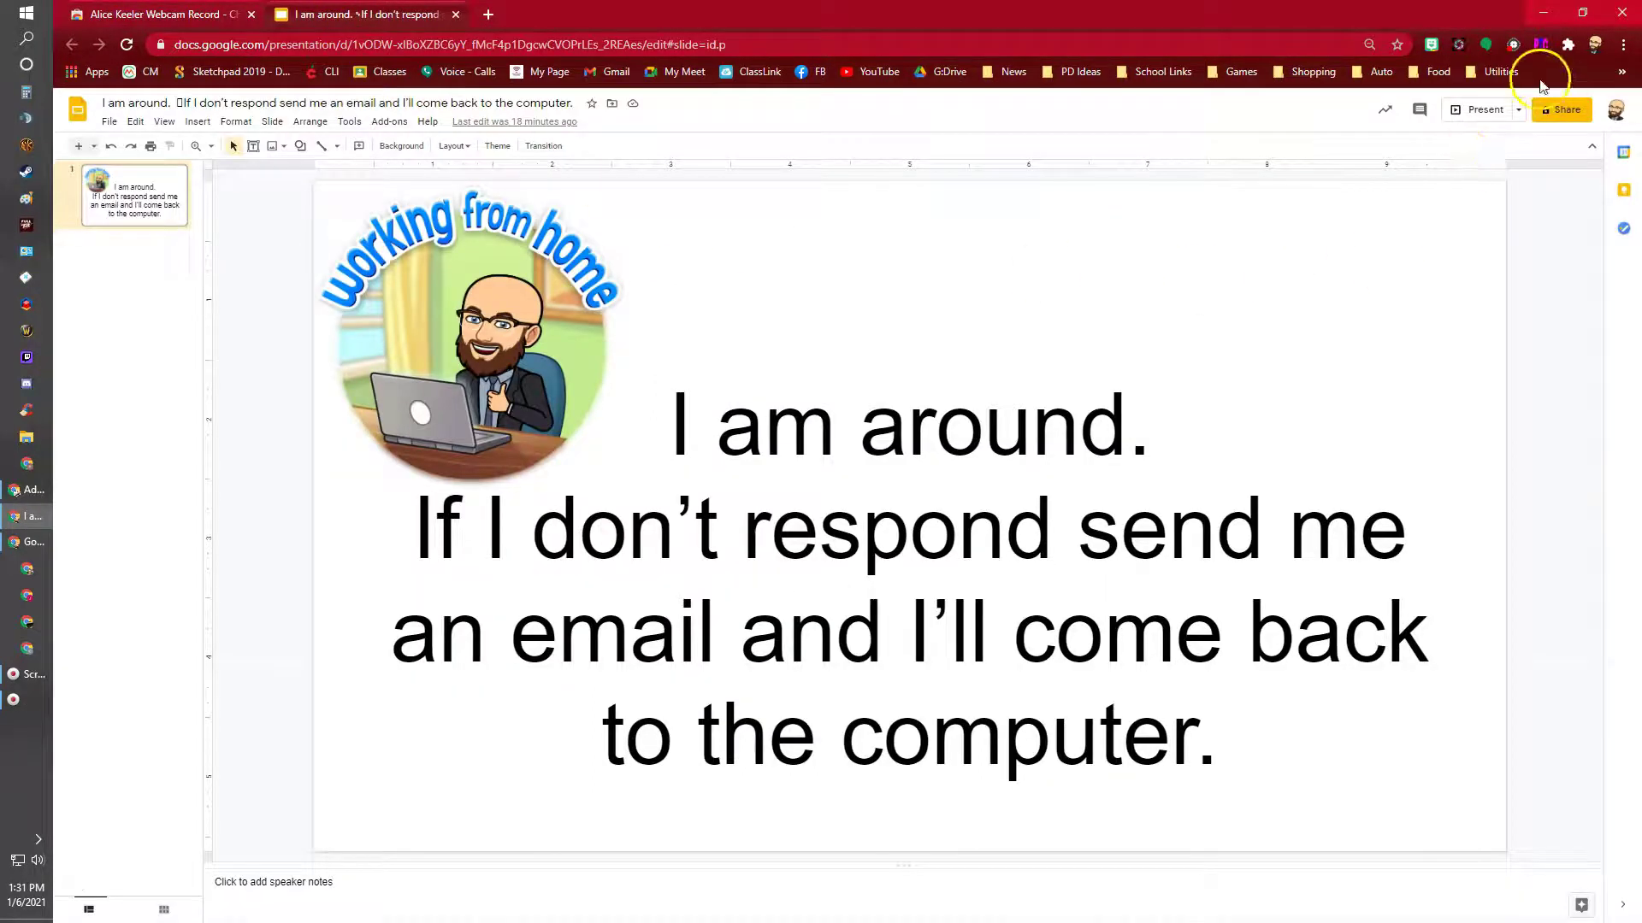
{"action": "left_click", "coordinate": [1568, 45]}
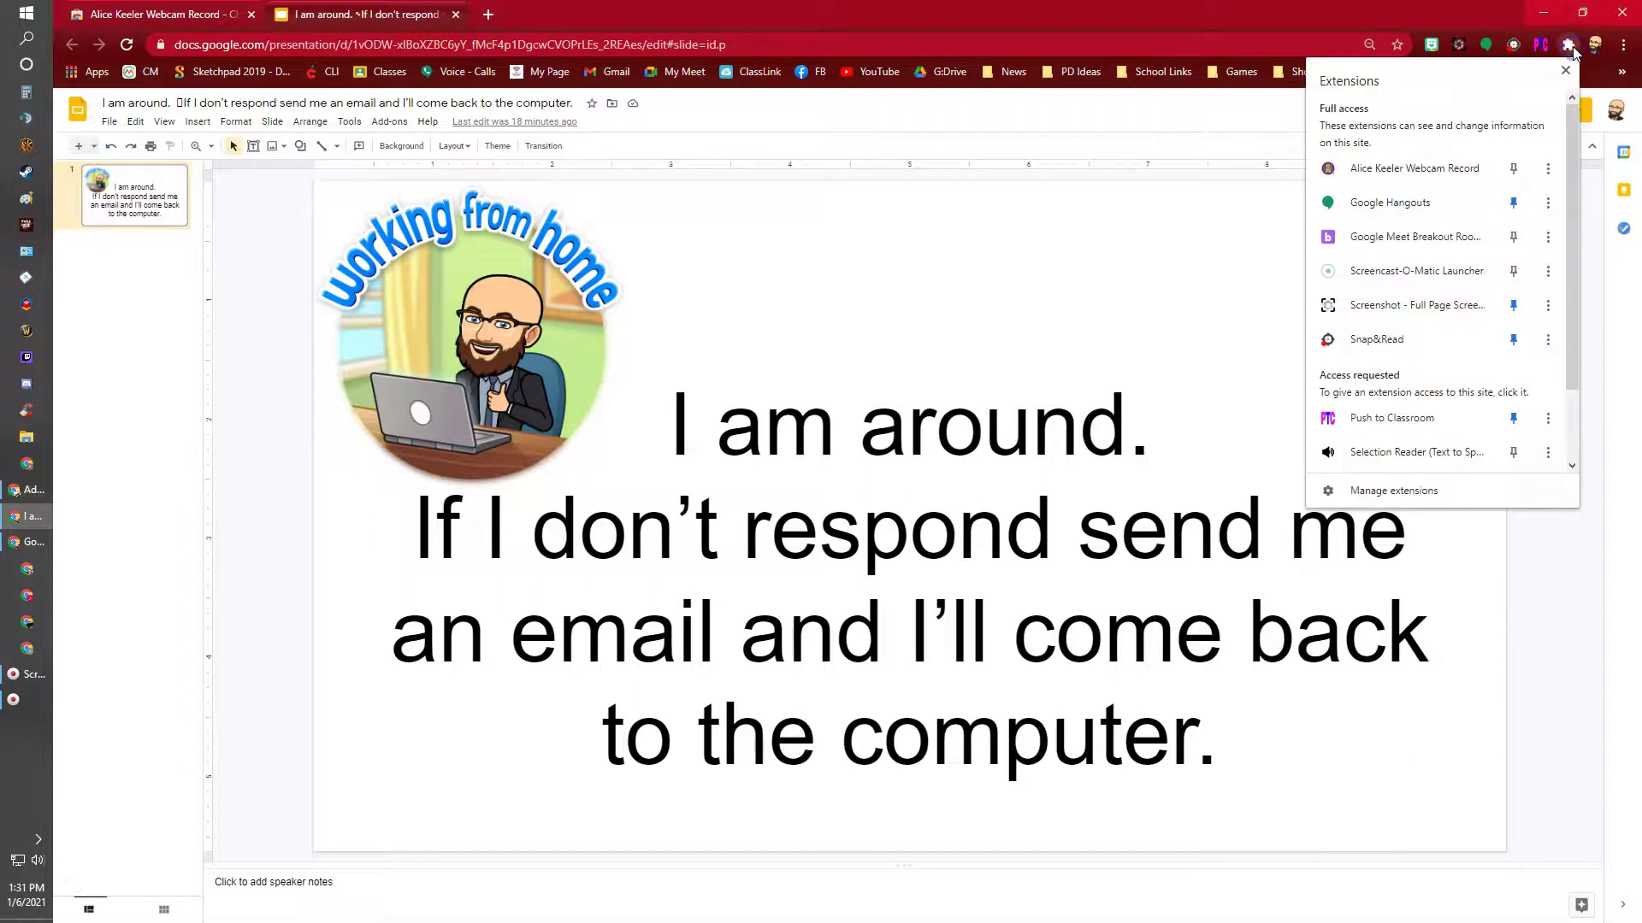
{"action": "left_click", "coordinate": [1411, 168]}
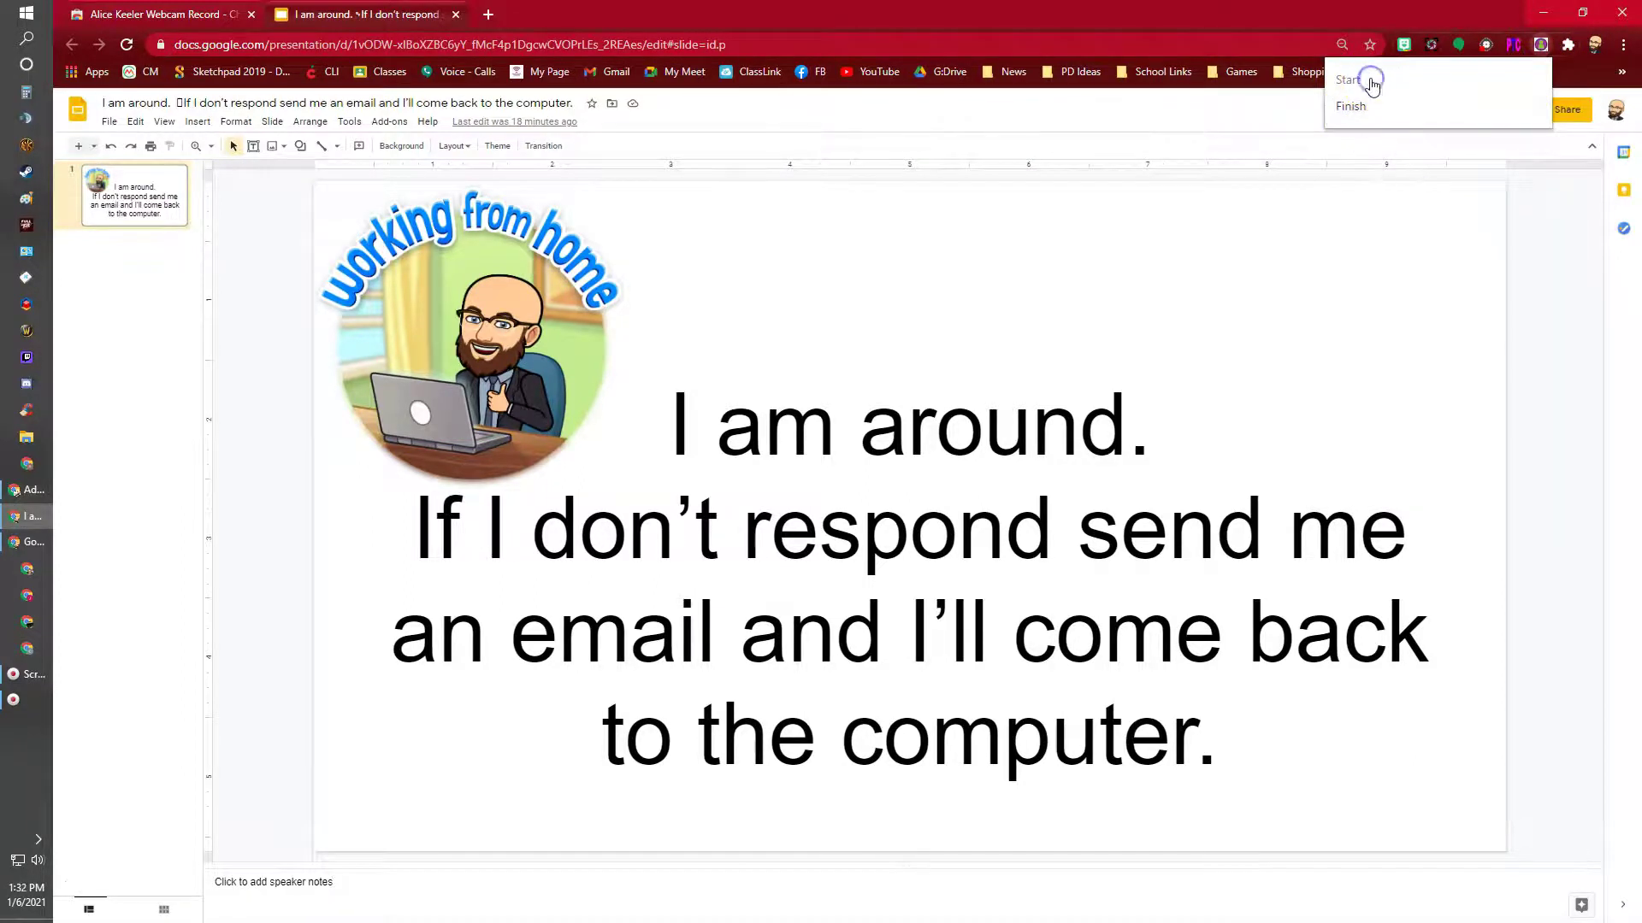
Record a webcam clip, with the recording window moved to the top right, then finish it.
{"action": "left_click", "coordinate": [1368, 85]}
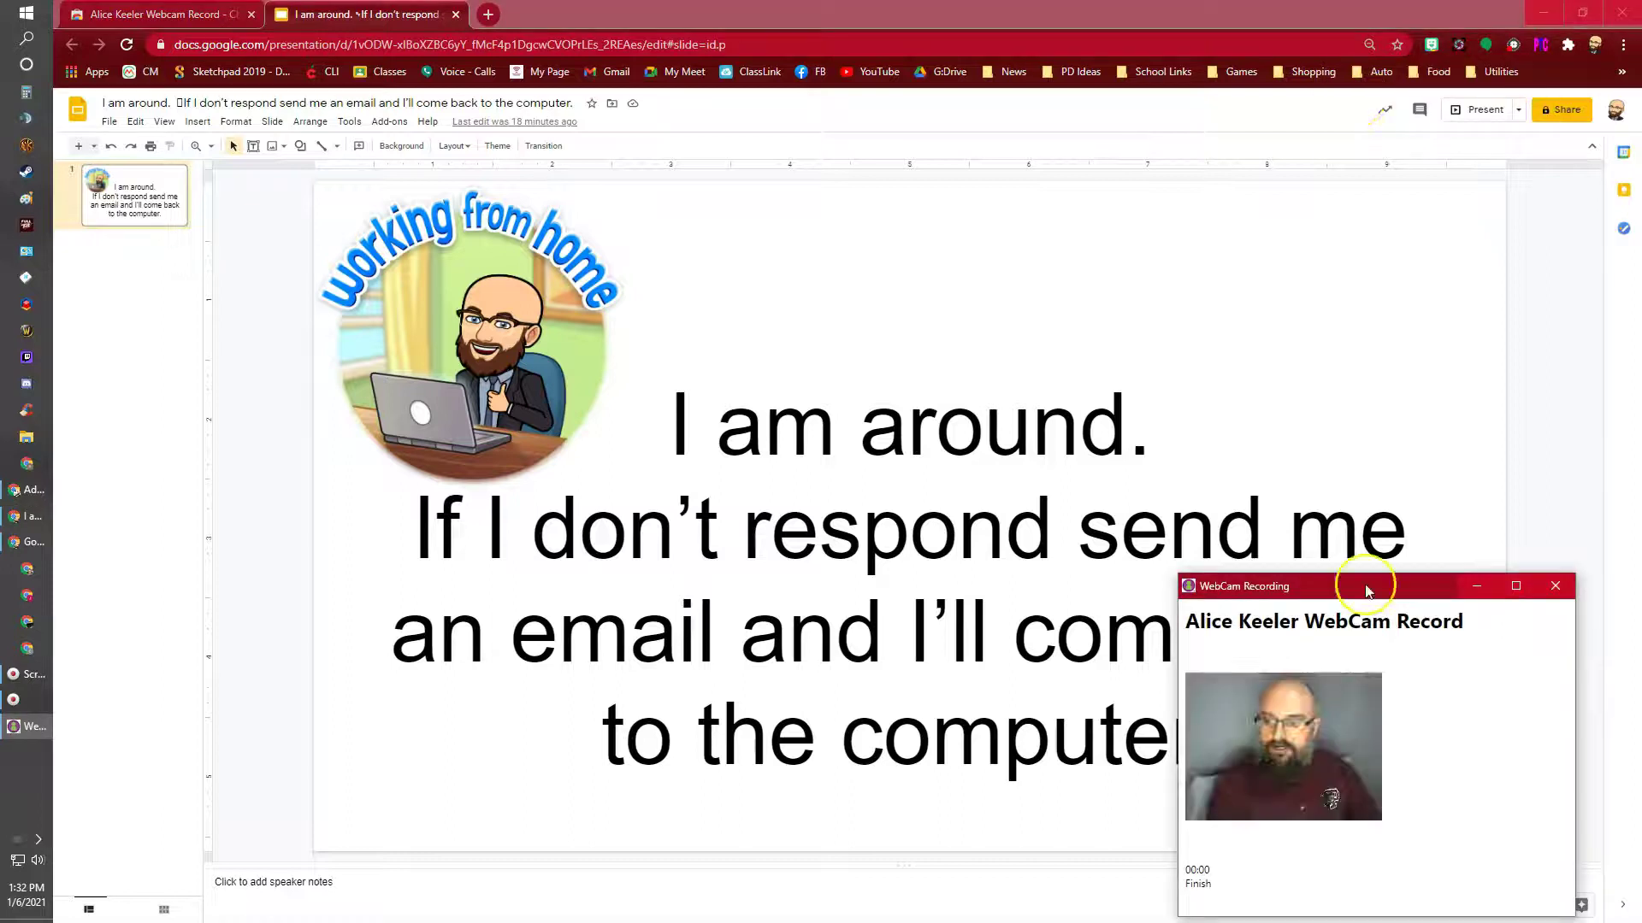
{"action": "left_click_drag", "start_coordinate": [1363, 579], "coordinate": [1259, 438]}
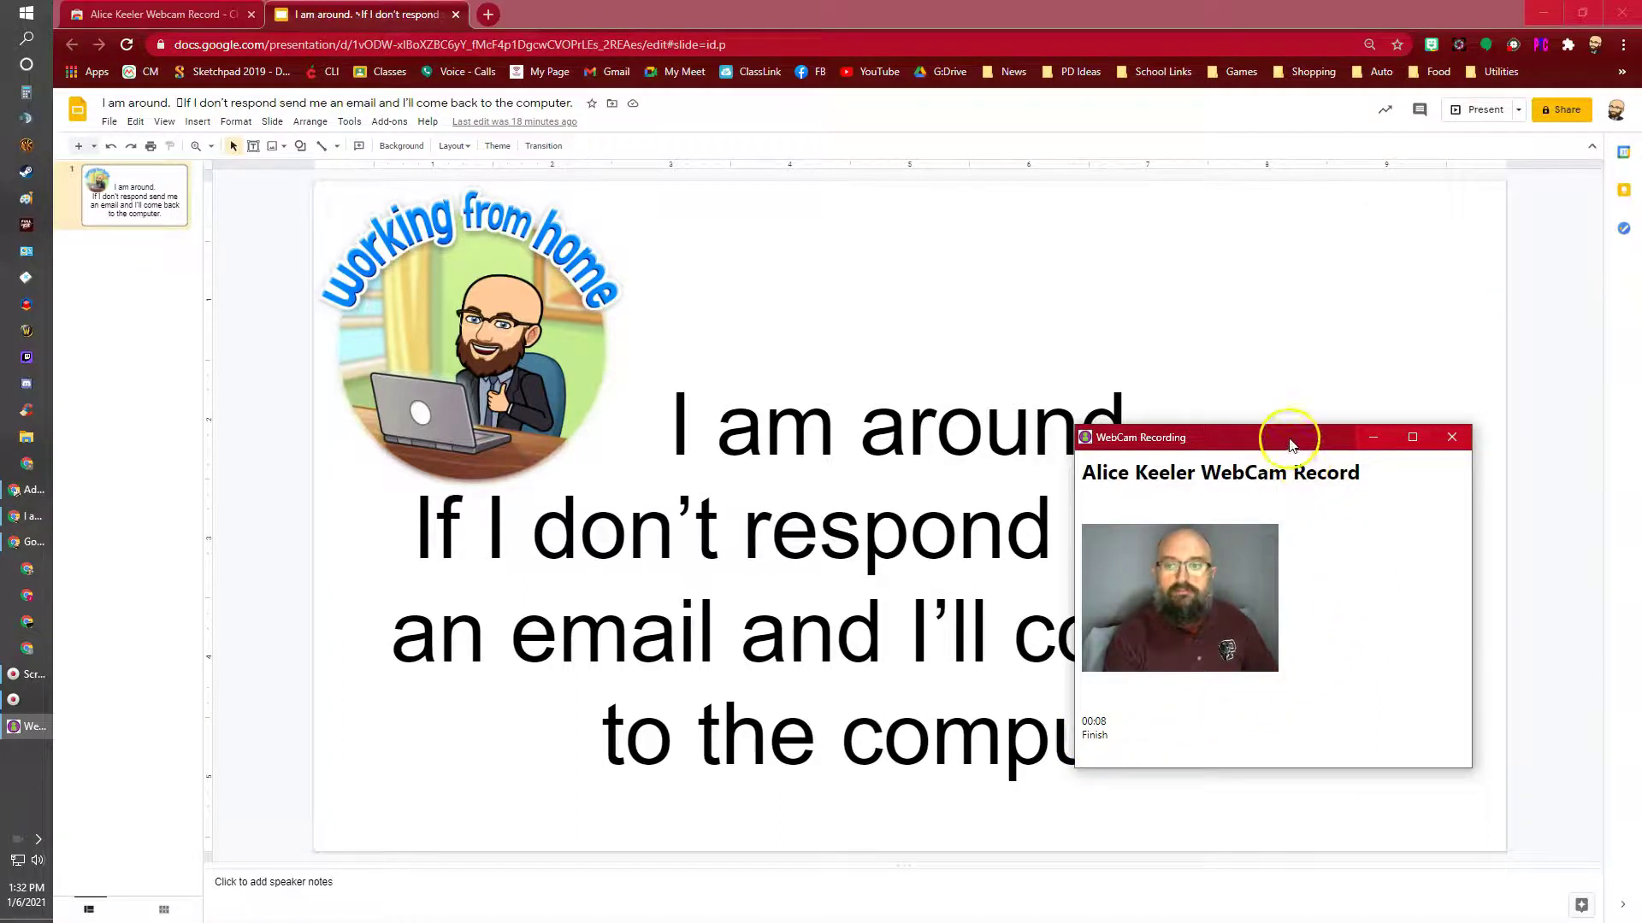
{"action": "mouse_move", "coordinate": [1287, 440]}
{"action": "left_mouse_down"}
{"action": "mouse_move", "coordinate": [1422, 365]}
{"action": "mouse_move", "coordinate": [1409, 140]}
{"action": "left_mouse_up"}
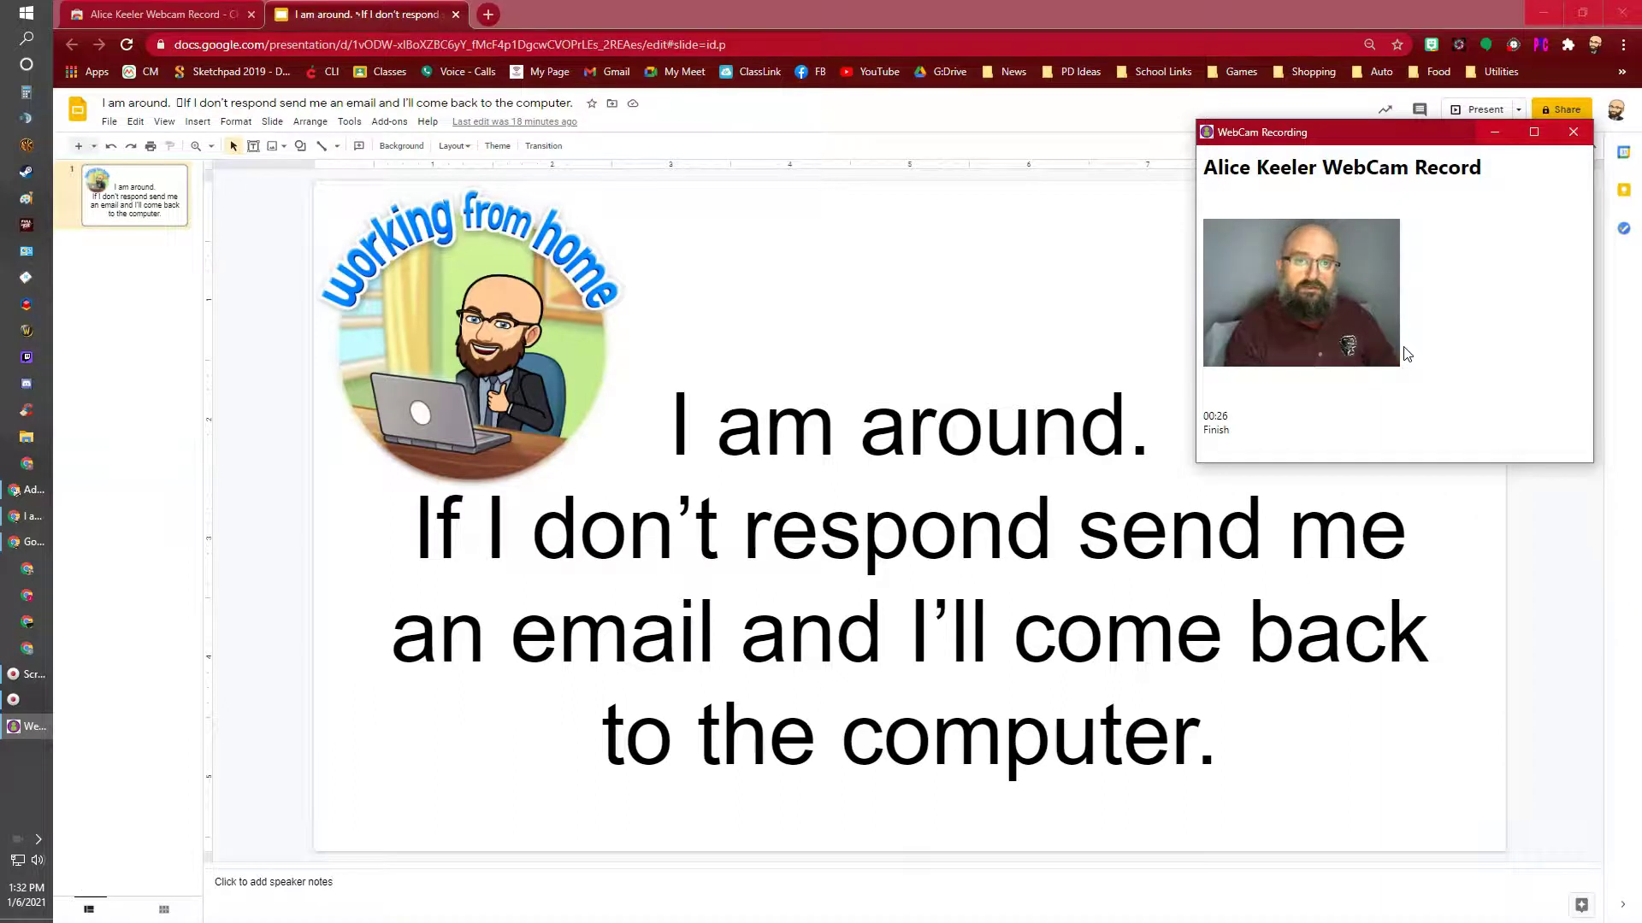
{"action": "left_click", "coordinate": [1215, 430]}
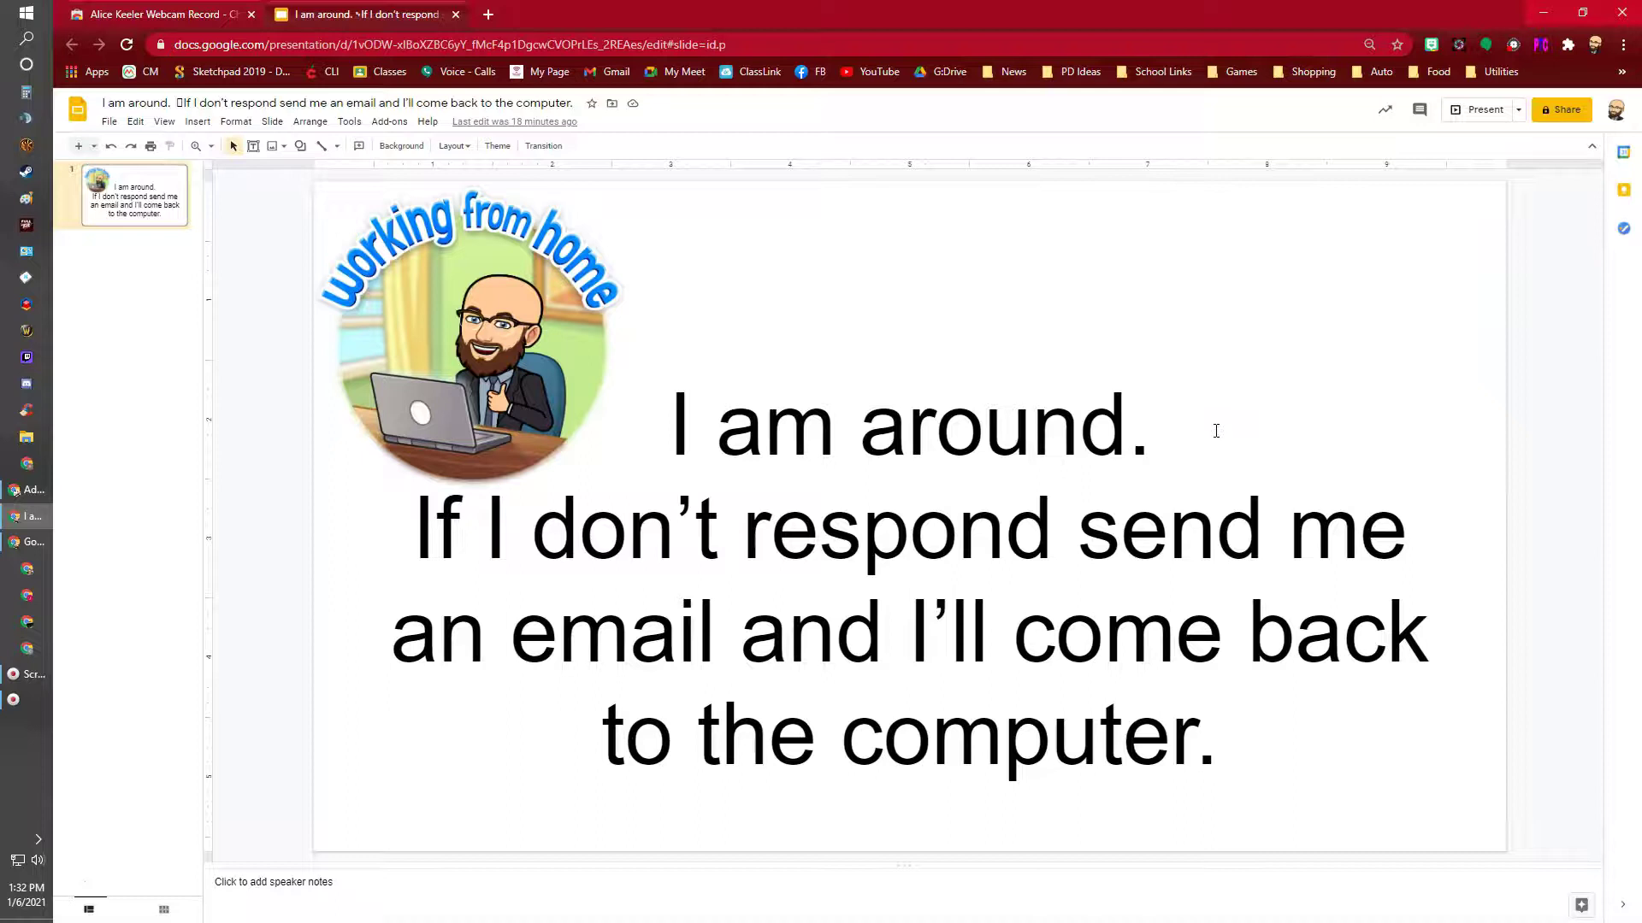
{"action": "left_click", "coordinate": [1371, 300]}
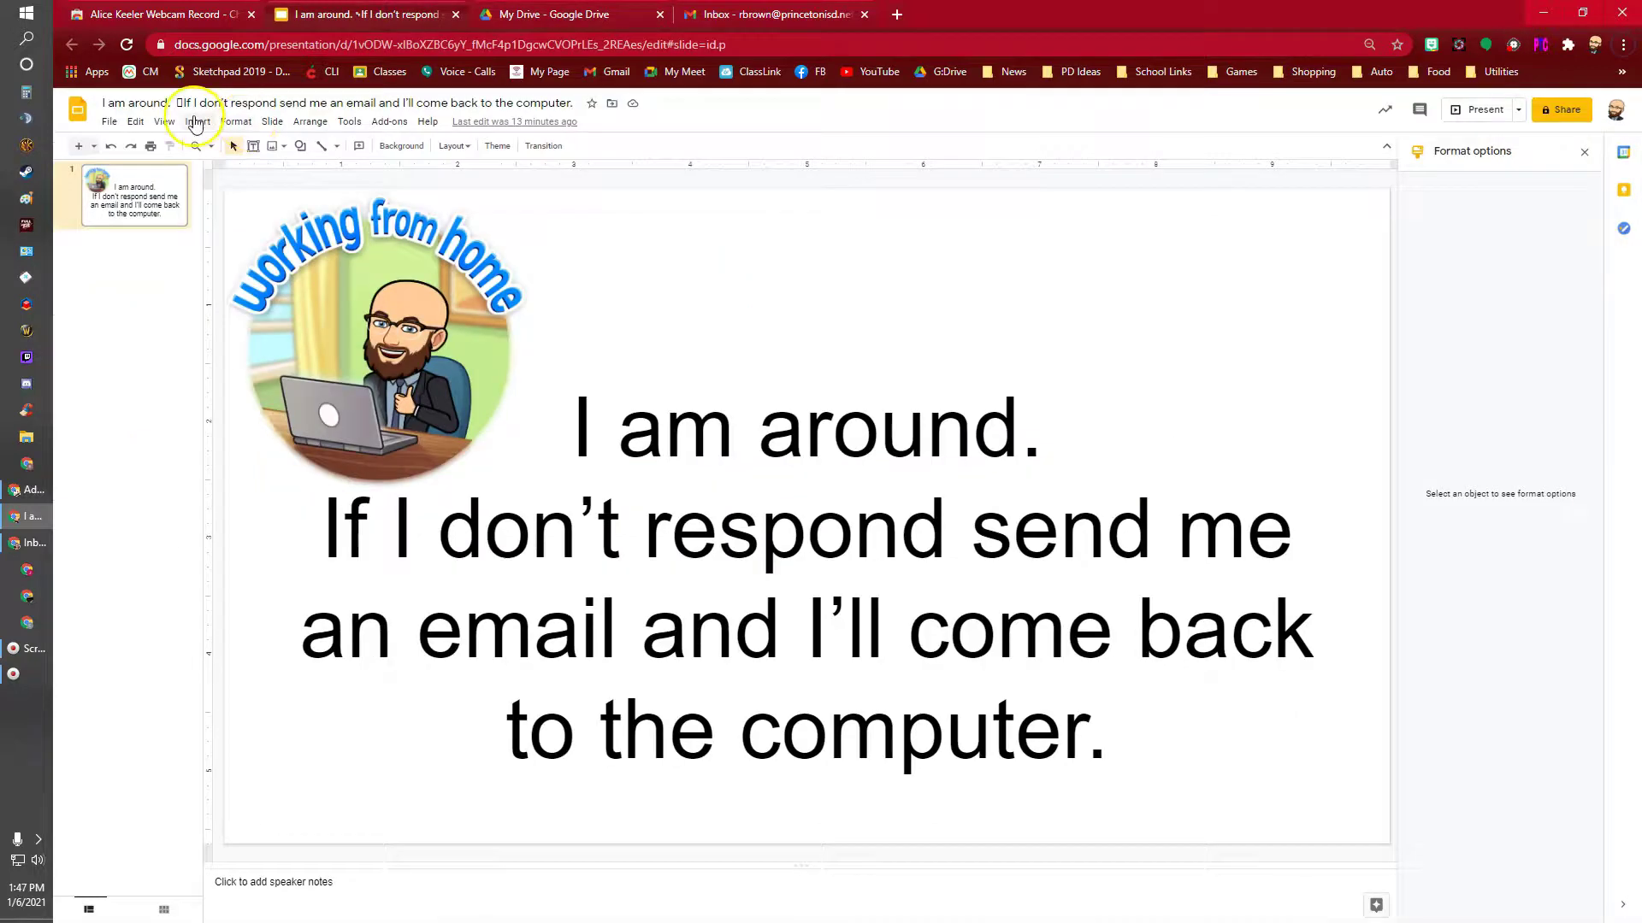
Insert the WebCam video file from My Drive onto the slide.
{"action": "left_click", "coordinate": [198, 121]}
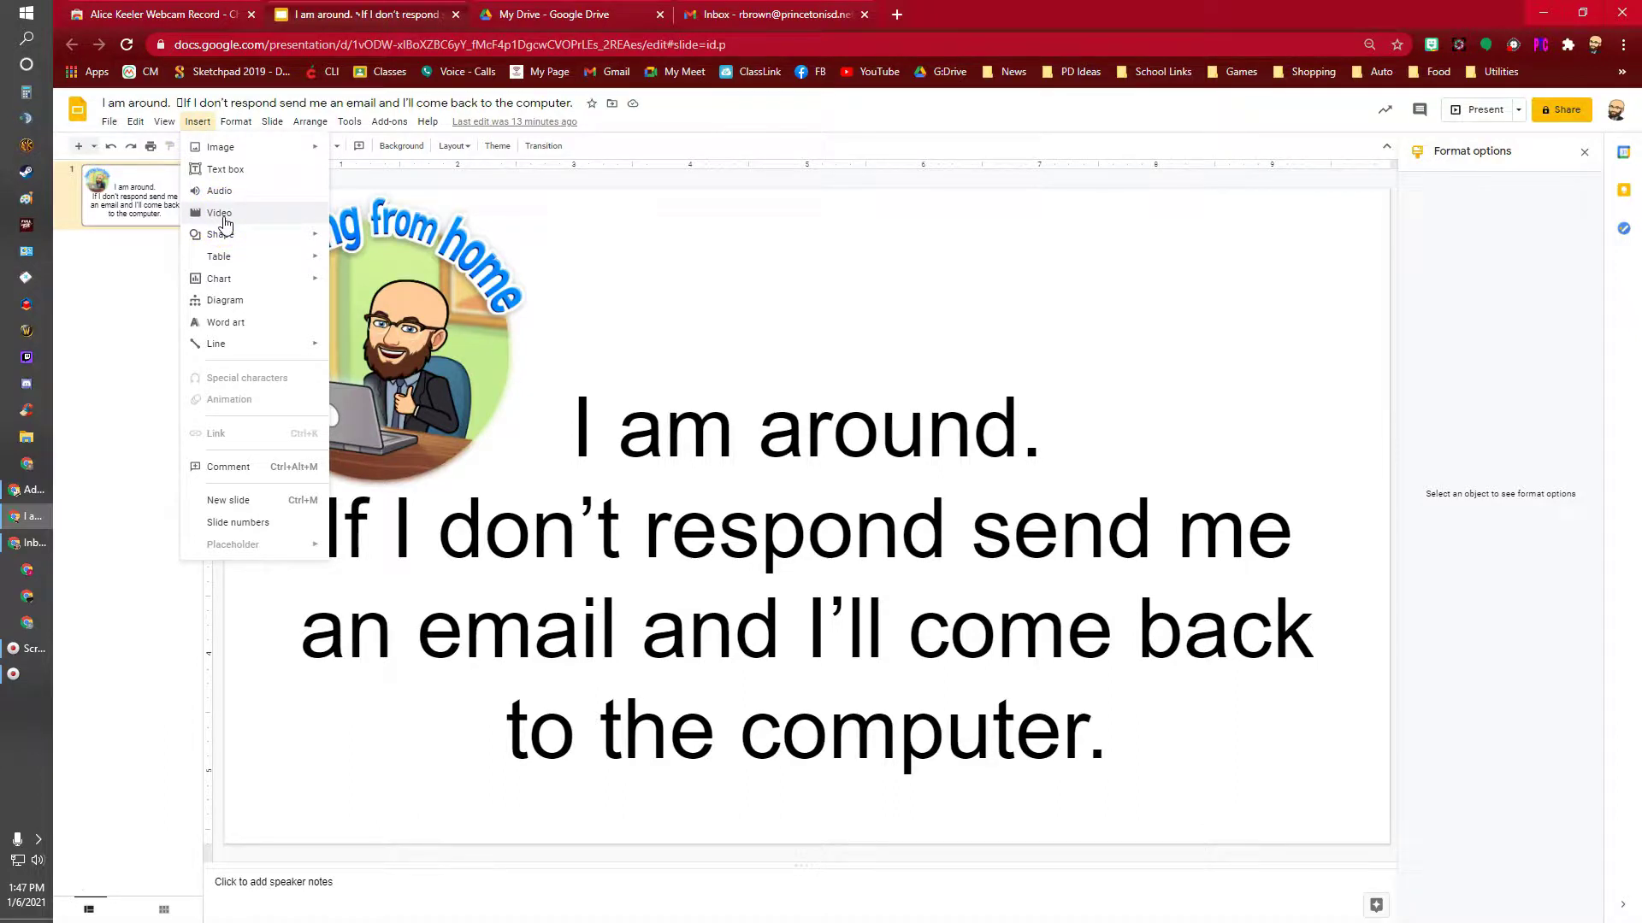
{"action": "left_click", "coordinate": [218, 213]}
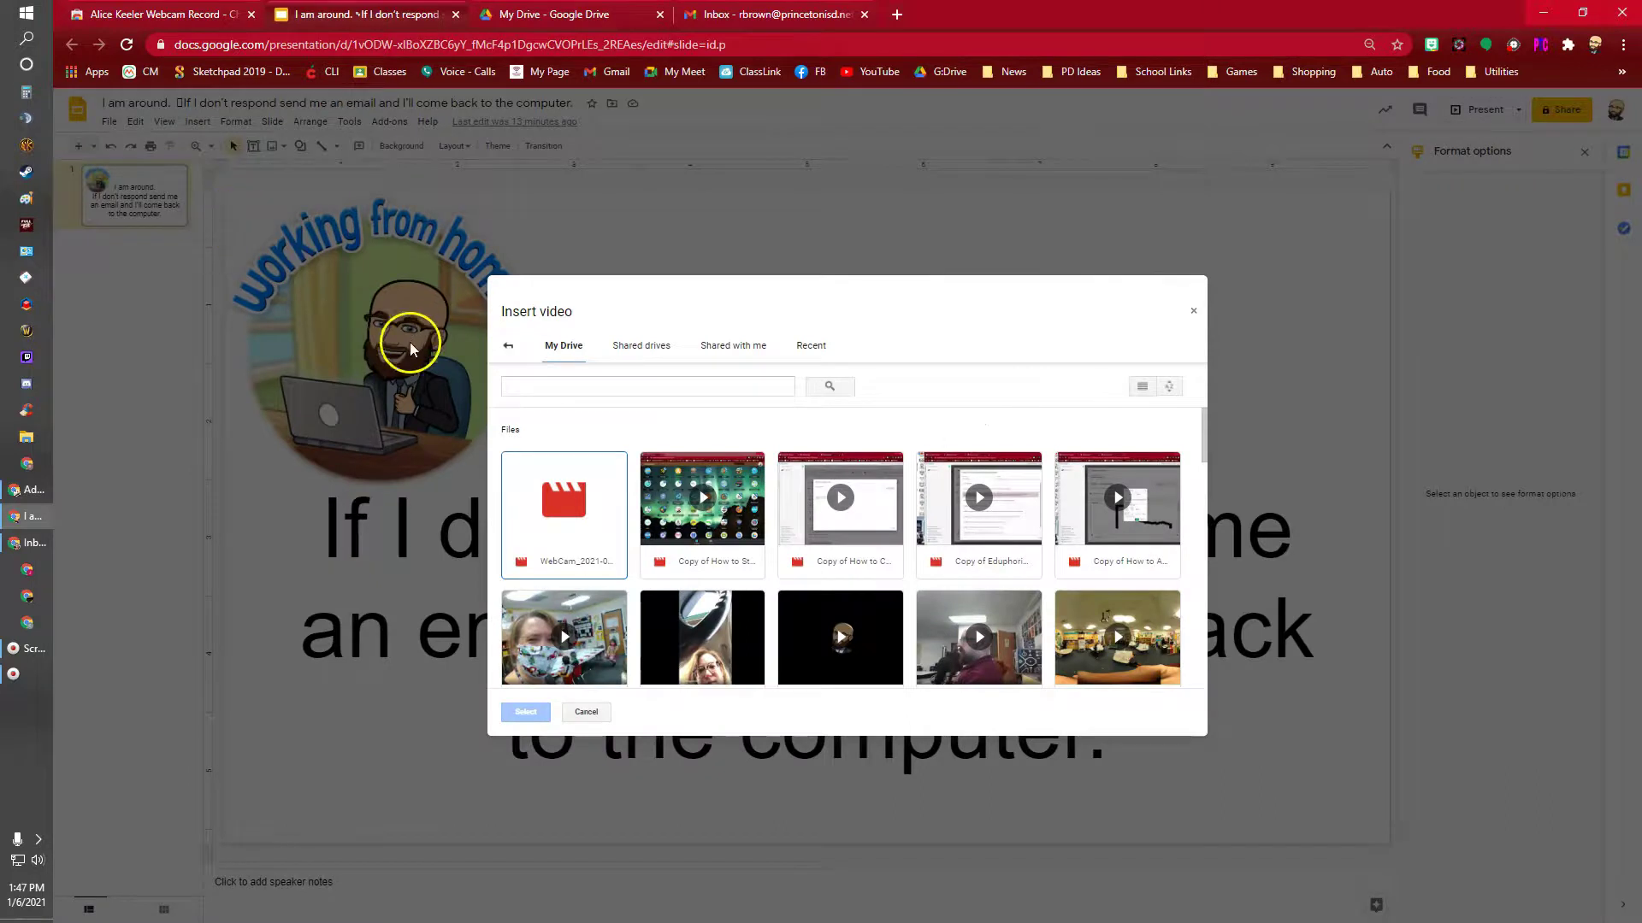
{"action": "left_click", "coordinate": [554, 511]}
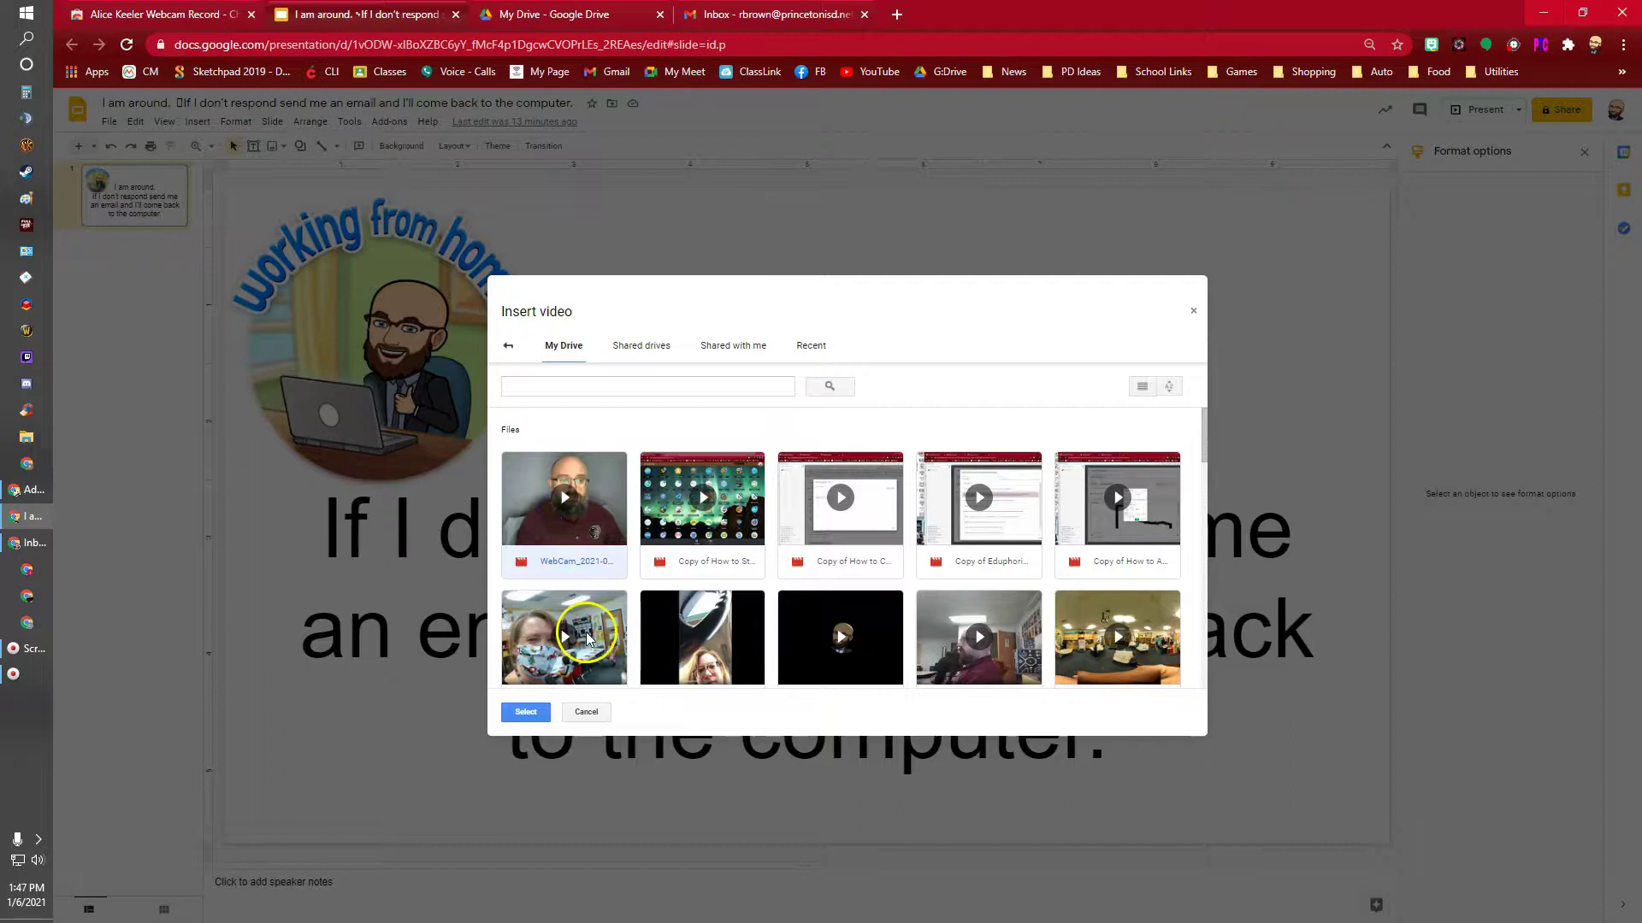
{"action": "left_click", "coordinate": [527, 712]}
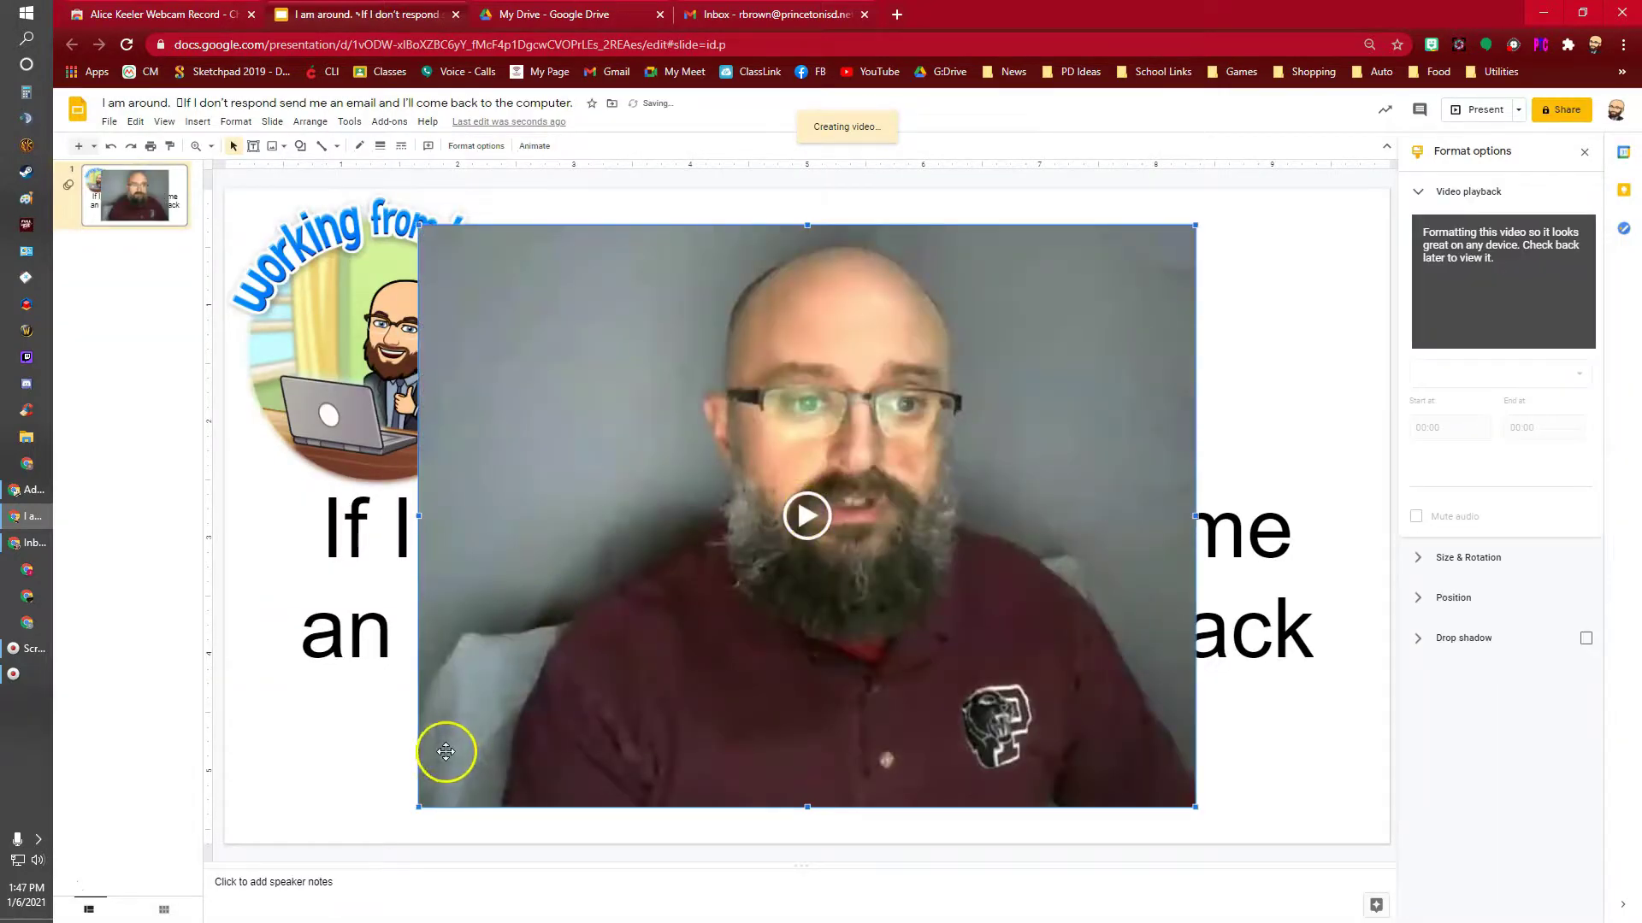
Drag the video's bottom-left corner to shrink it into the slide's top-right corner.
{"action": "left_click_drag", "start_coordinate": [420, 807], "coordinate": [1101, 440]}
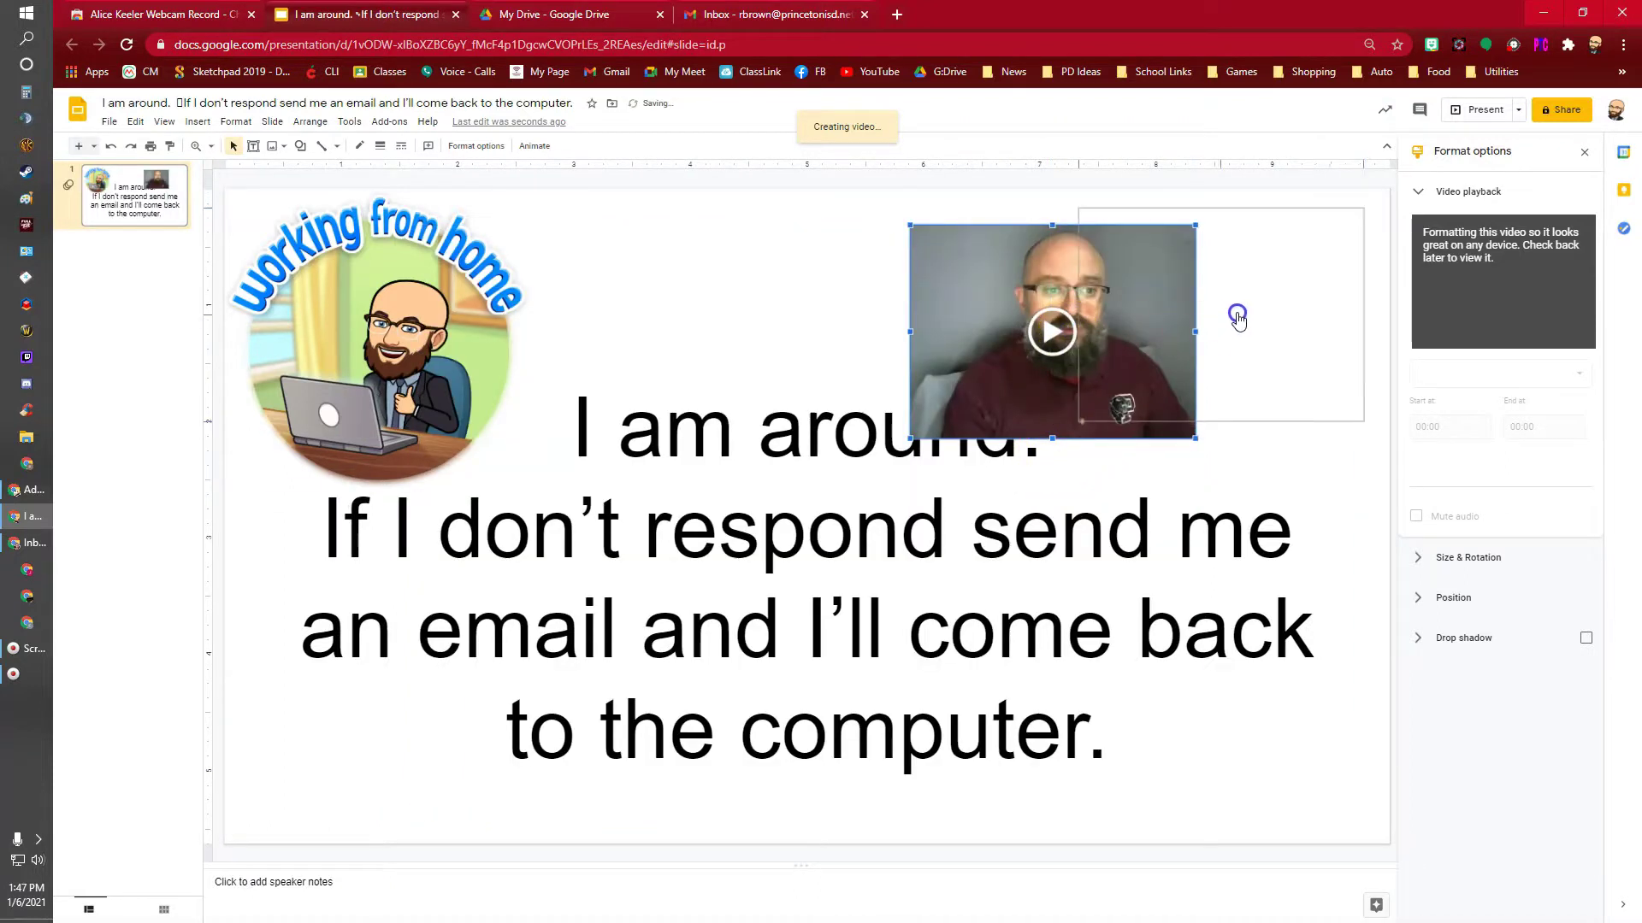